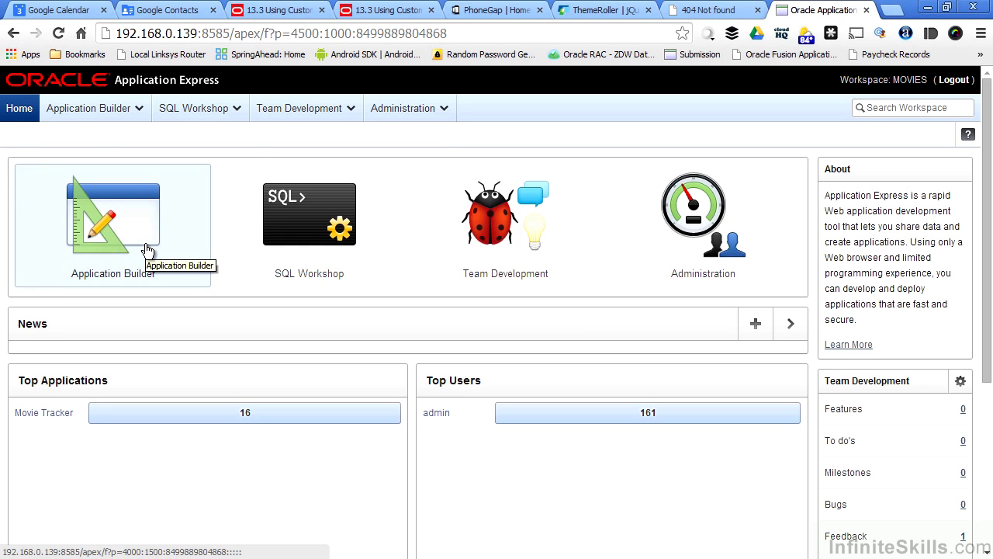
Step through the new database application wizard with its defaults to view the authentication scheme choices, and cancel the wizard
left_click(147, 250)
left_click(737, 200)
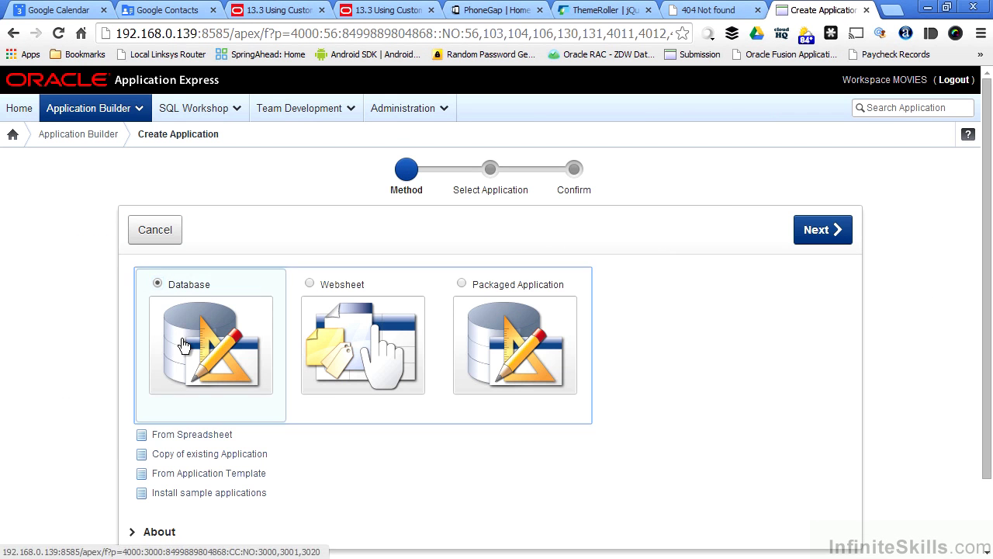
left_click(183, 345)
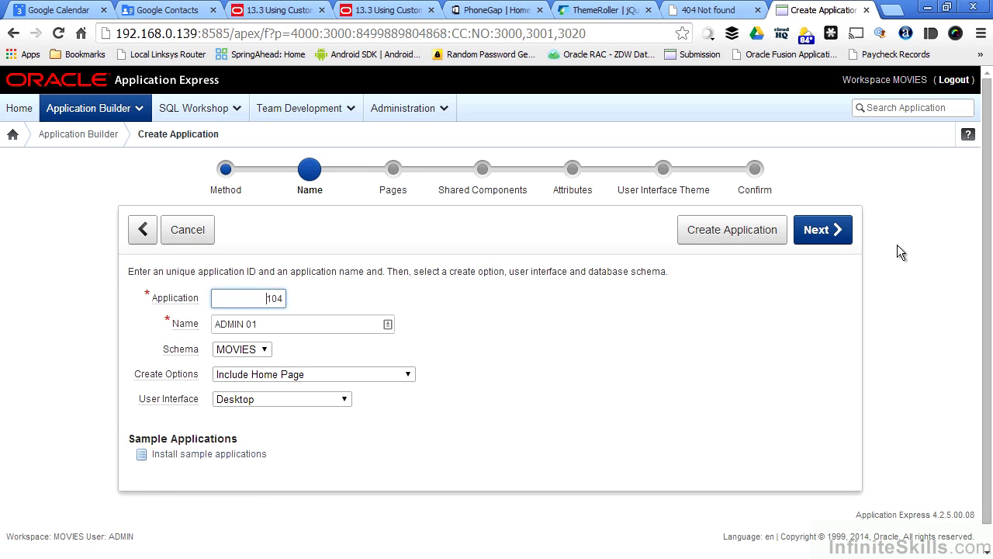
left_click(837, 230)
left_click(837, 230)
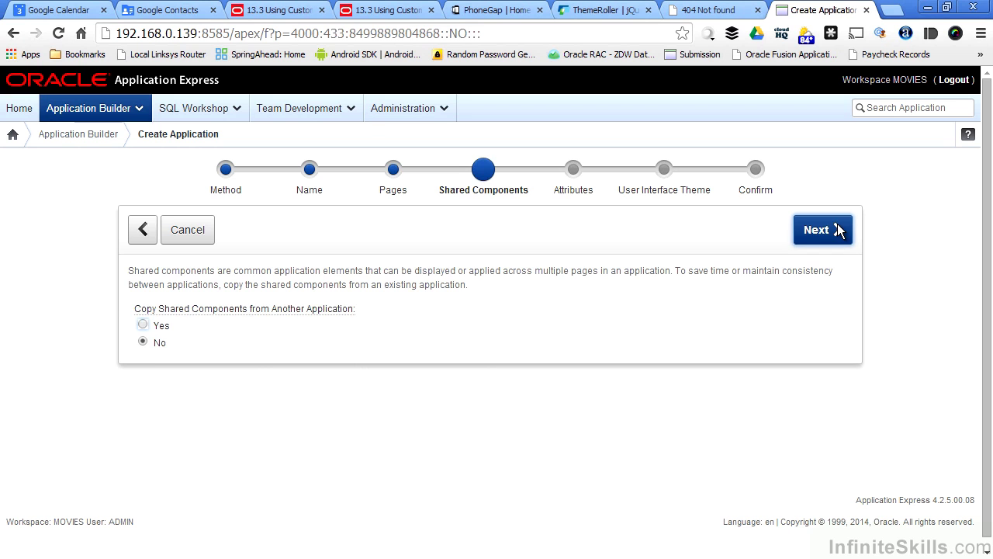
left_click(838, 229)
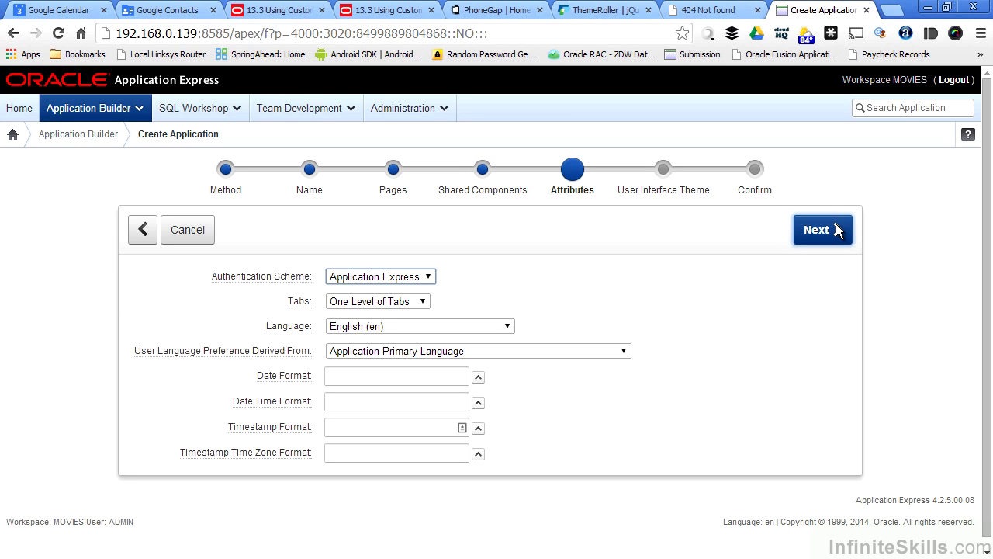
left_click(431, 283)
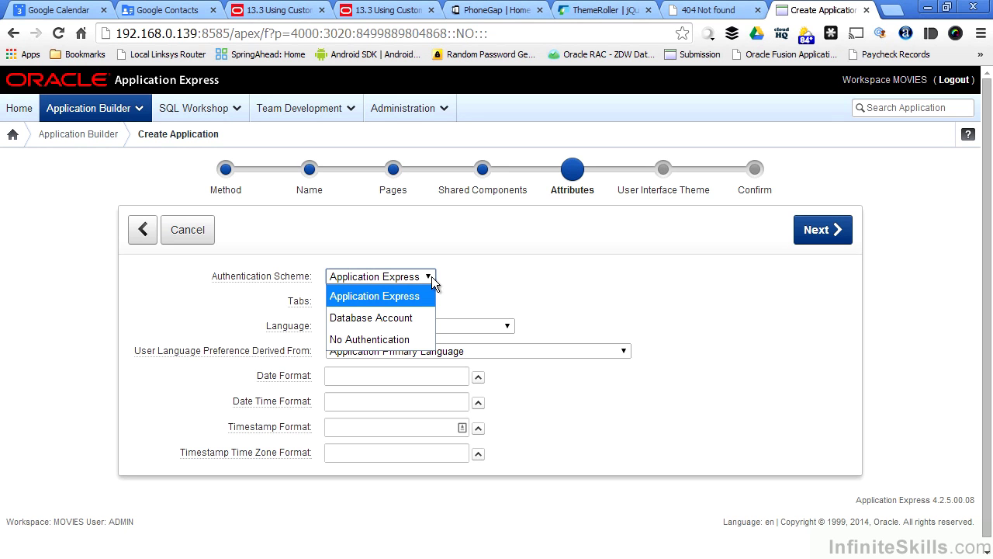
left_click(193, 231)
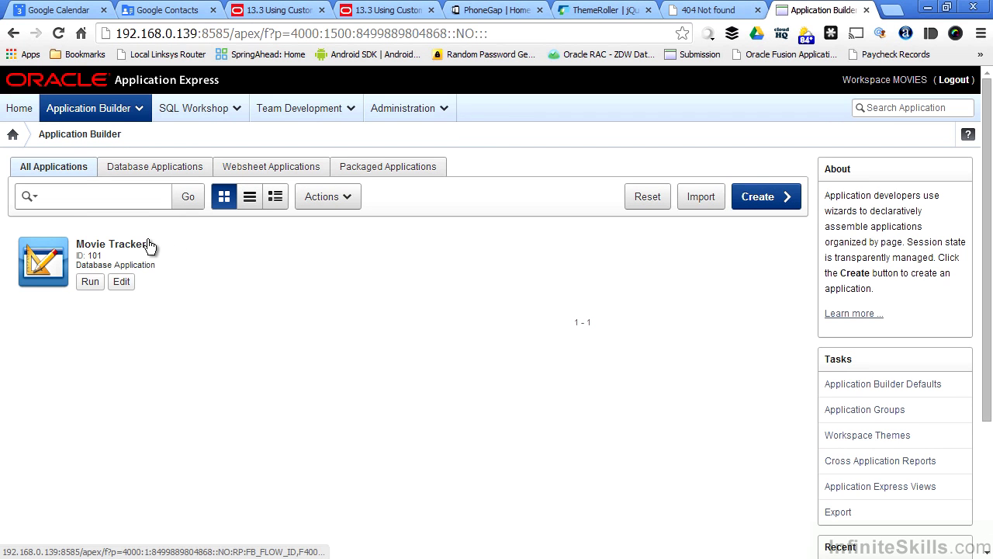
Open the authentication schemes in the shared components of the Movie Tracker application
left_click(125, 284)
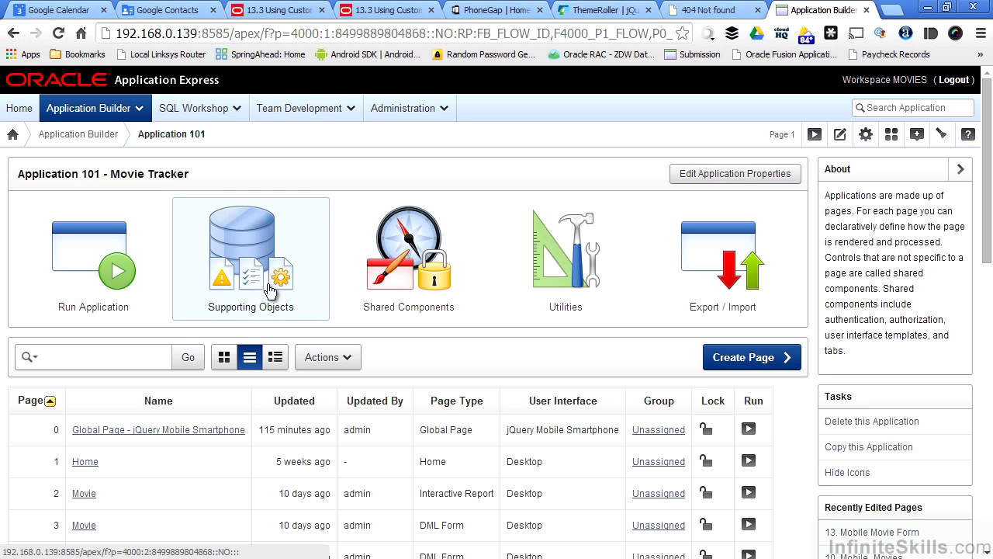
left_click(418, 261)
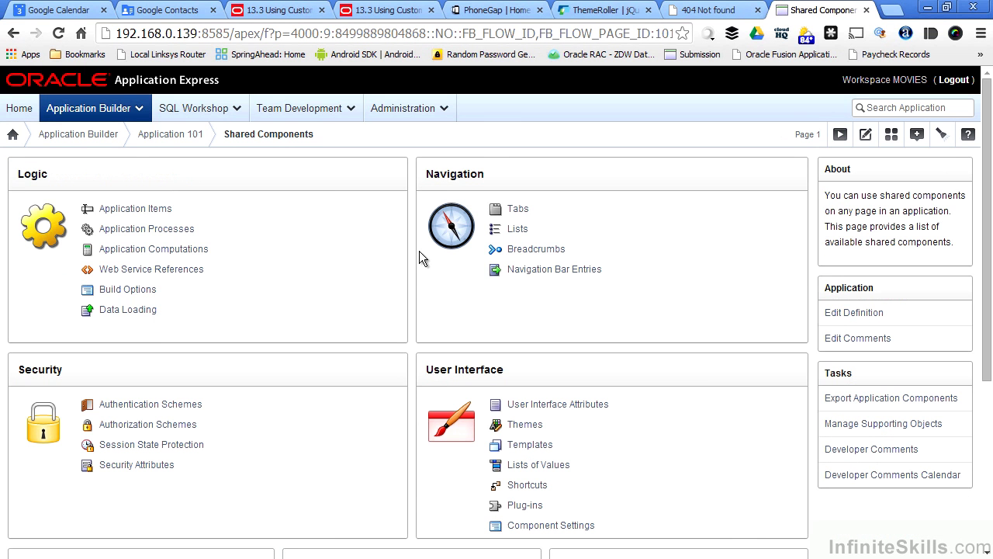
scroll(291, 330, "down", 3)
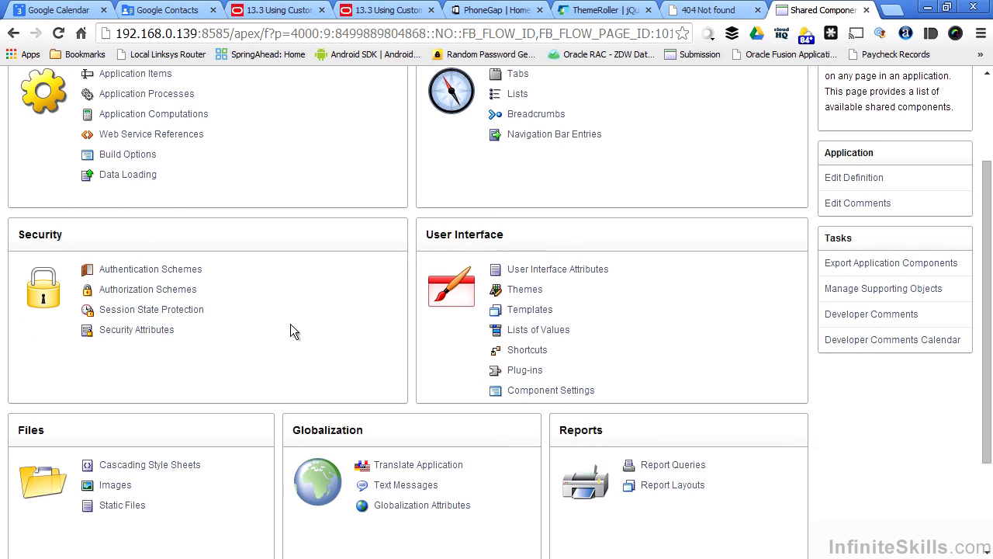
left_click(148, 270)
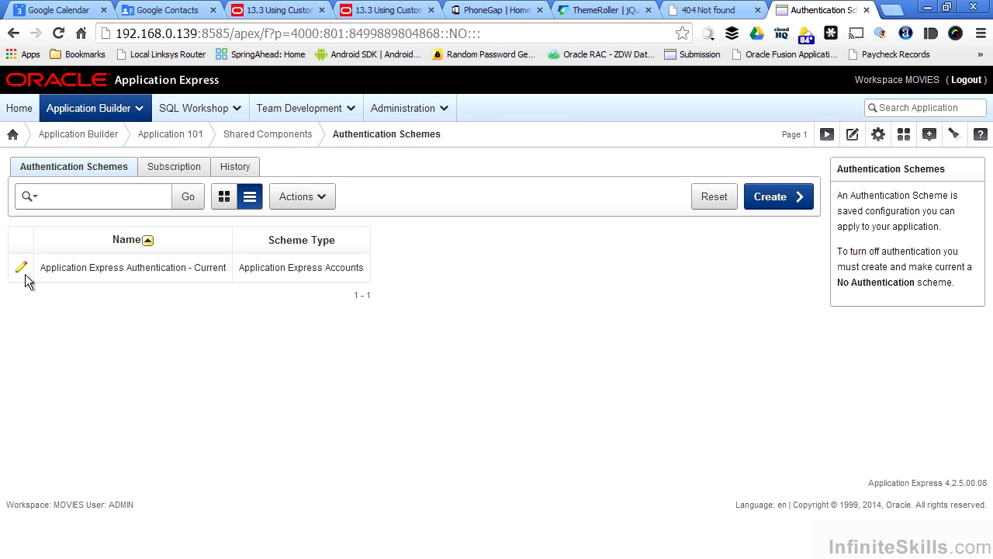
Start a pre-configured gallery authentication scheme, named with the developer's first name plus _1, and set its scheme type to Custom
left_click(773, 196)
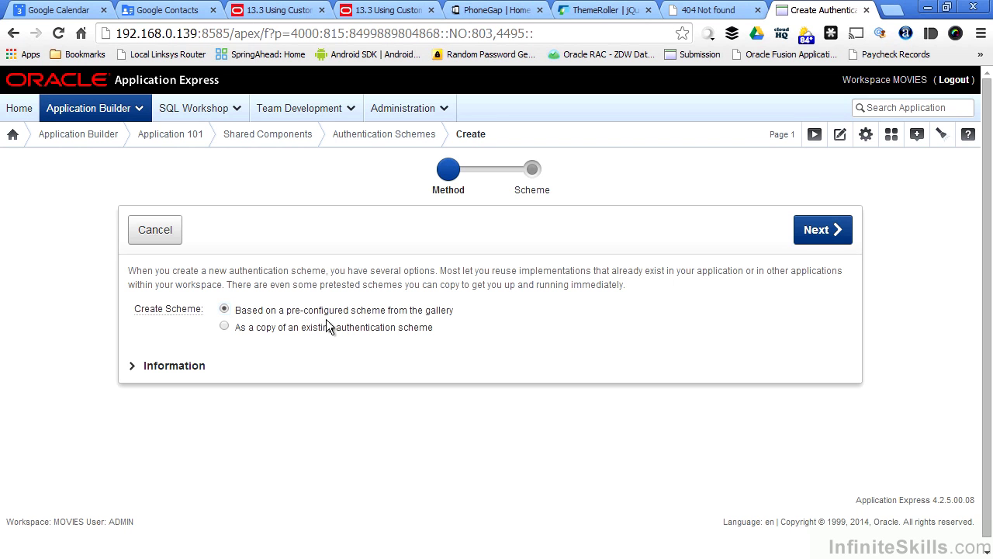
left_click(820, 229)
left_click(214, 267)
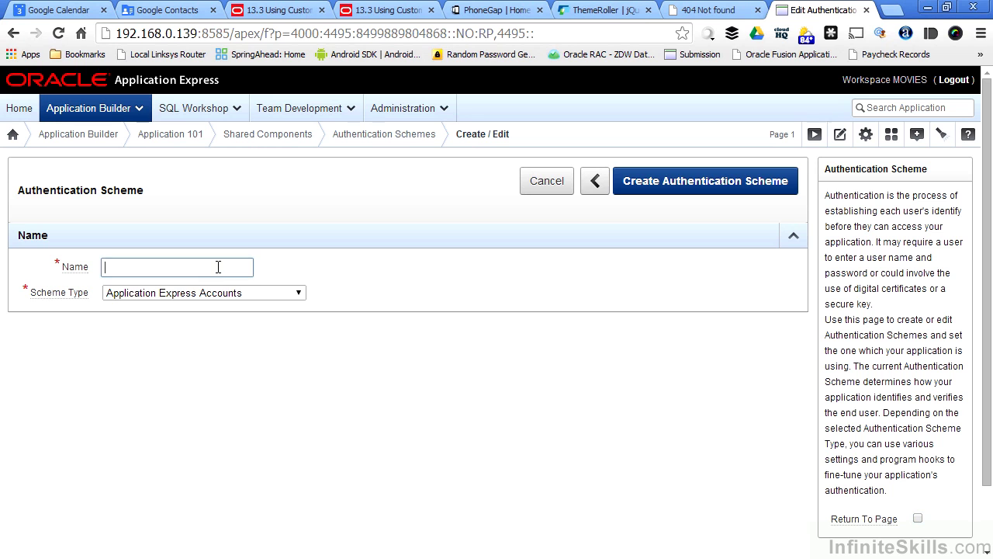
type("Chris_1")
left_click(299, 295)
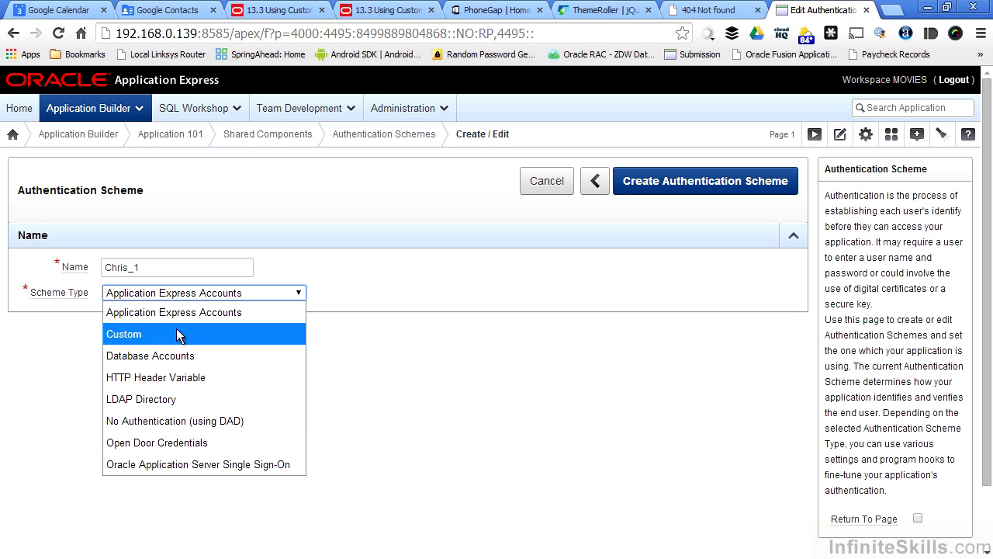
left_click(124, 333)
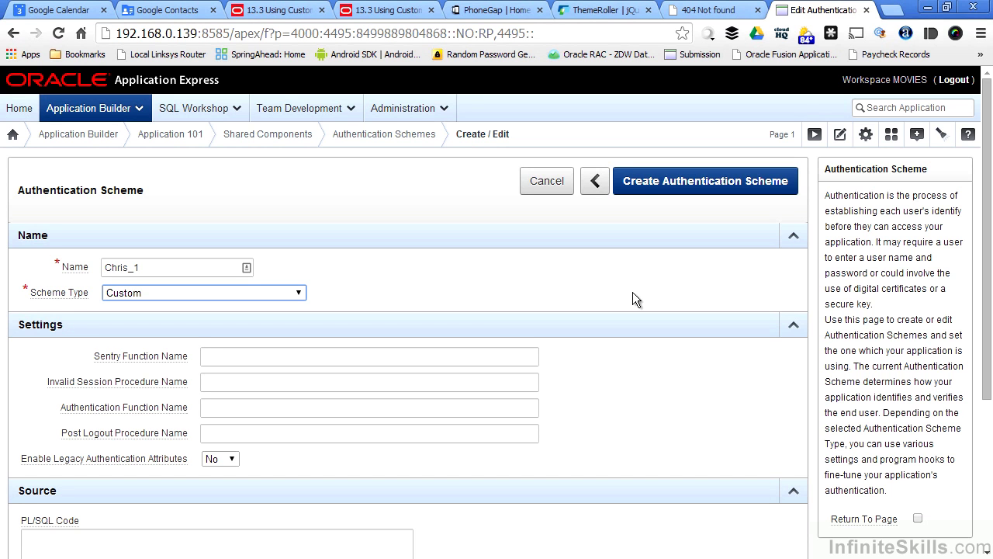
Read the field help for the custom scheme's Sentry Function Name and Invalid Session Procedure Name
scroll(632, 293, "down", 2)
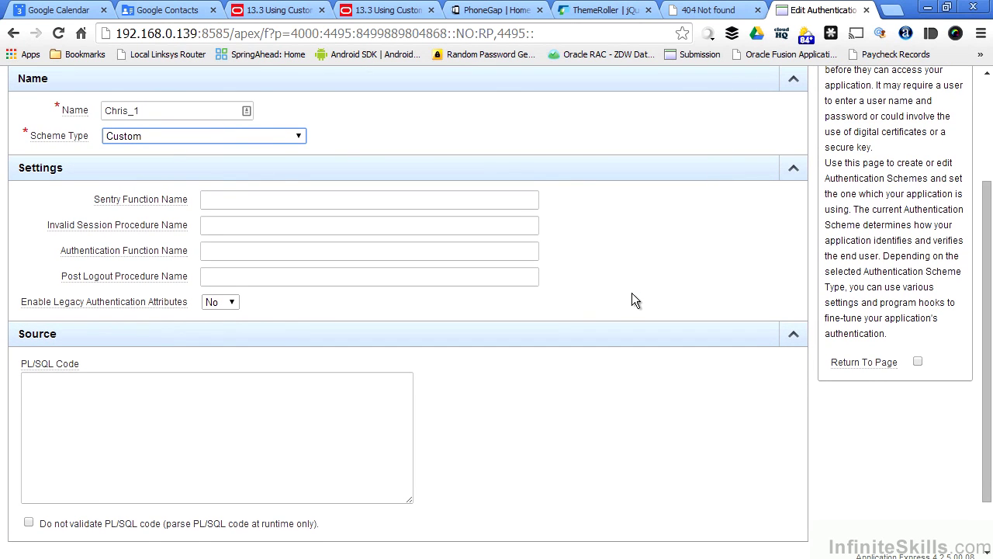
left_click(172, 204)
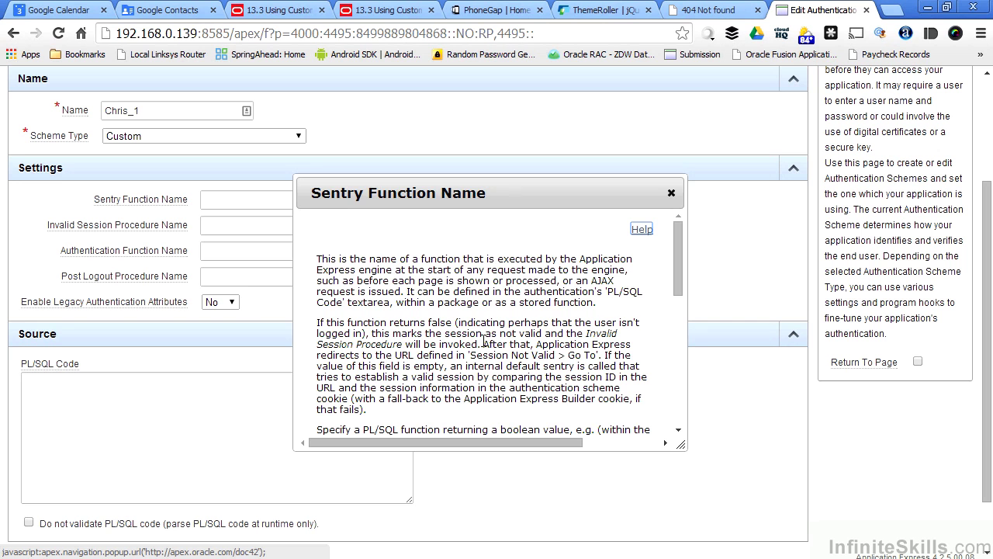
left_click(671, 192)
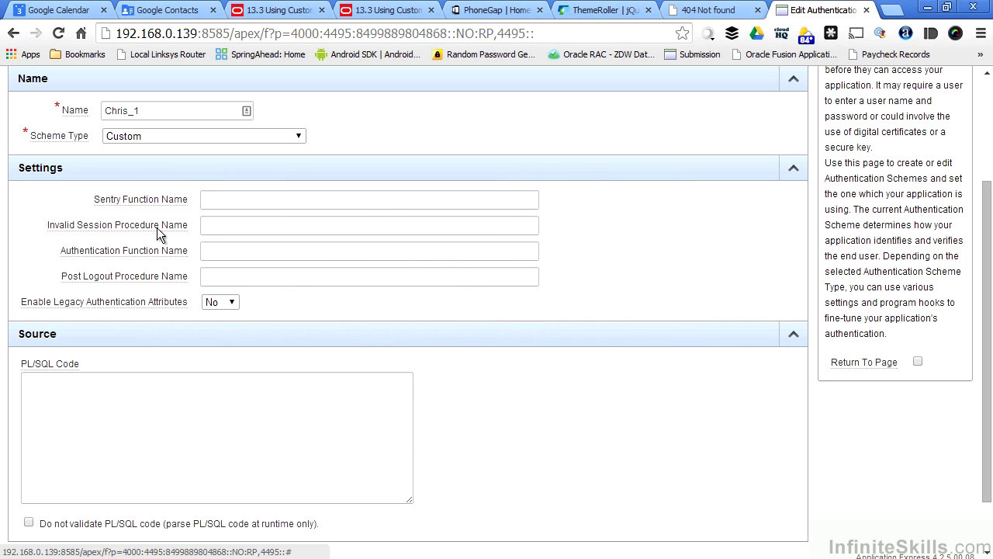
left_click(111, 230)
scroll(420, 316, "down", 1)
scroll(419, 316, "down", 3)
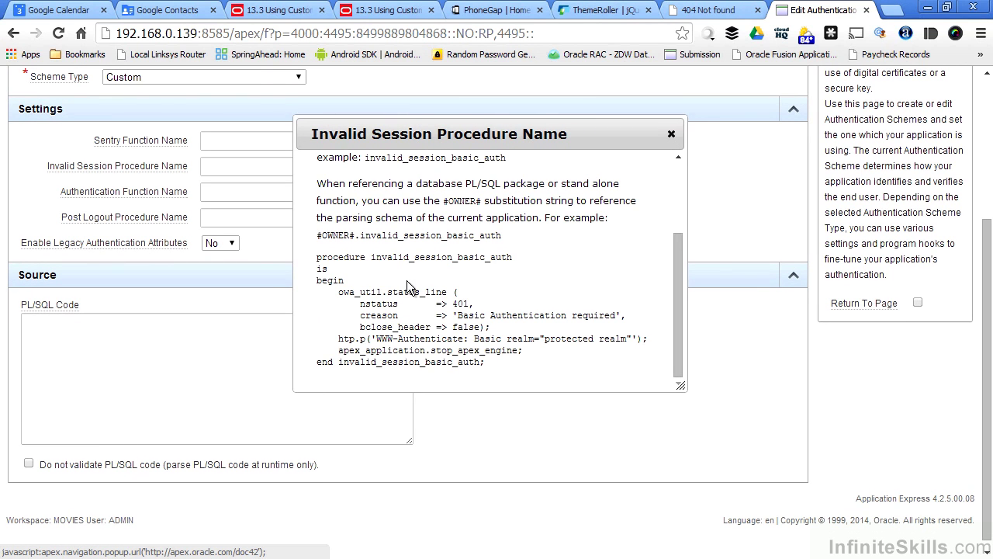
left_click(671, 134)
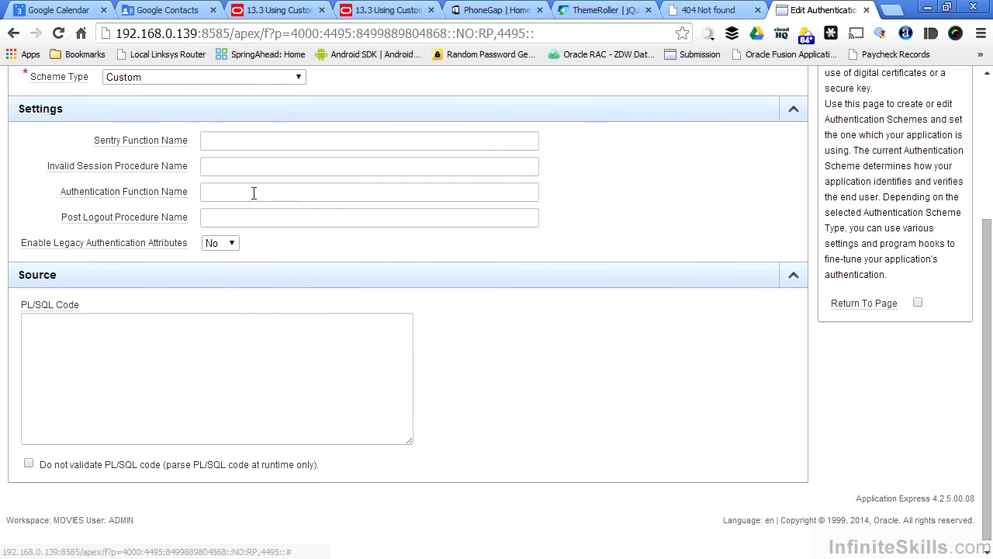
Read the field help for the custom scheme's Authentication Function Name and Post Logout Procedure Name
left_click(161, 192)
scroll(471, 314, "down", 5)
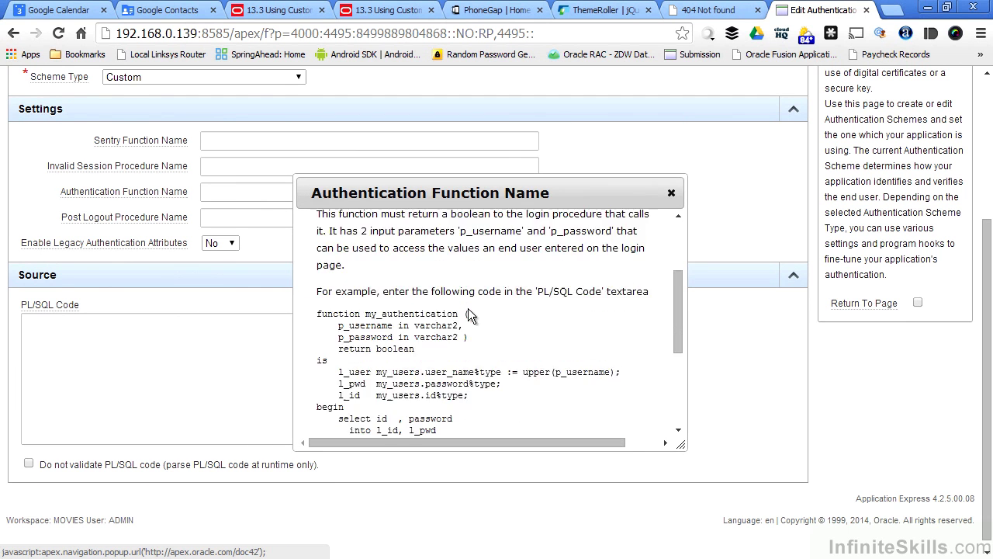
left_click(671, 191)
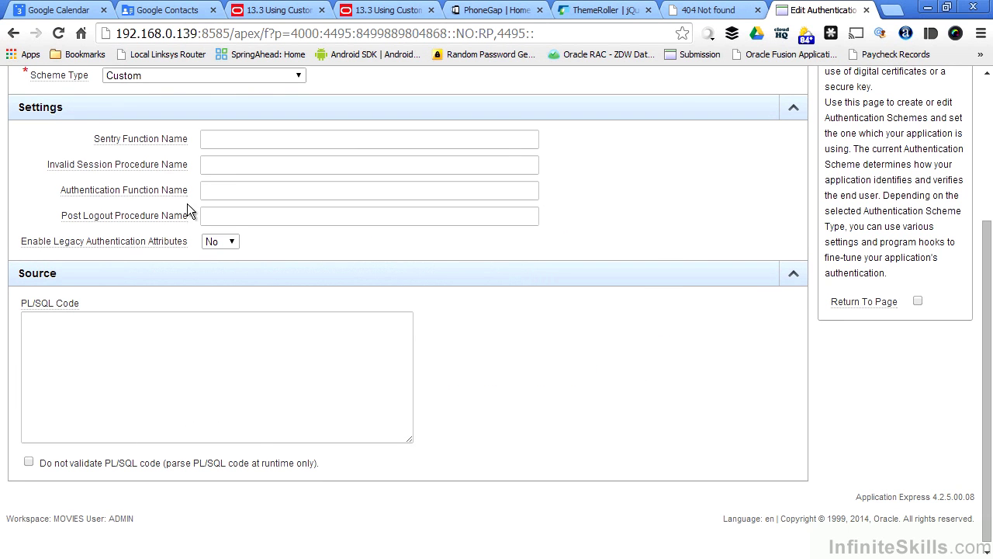
left_click(159, 220)
scroll(414, 318, "down", 4)
scroll(414, 312, "up", 6)
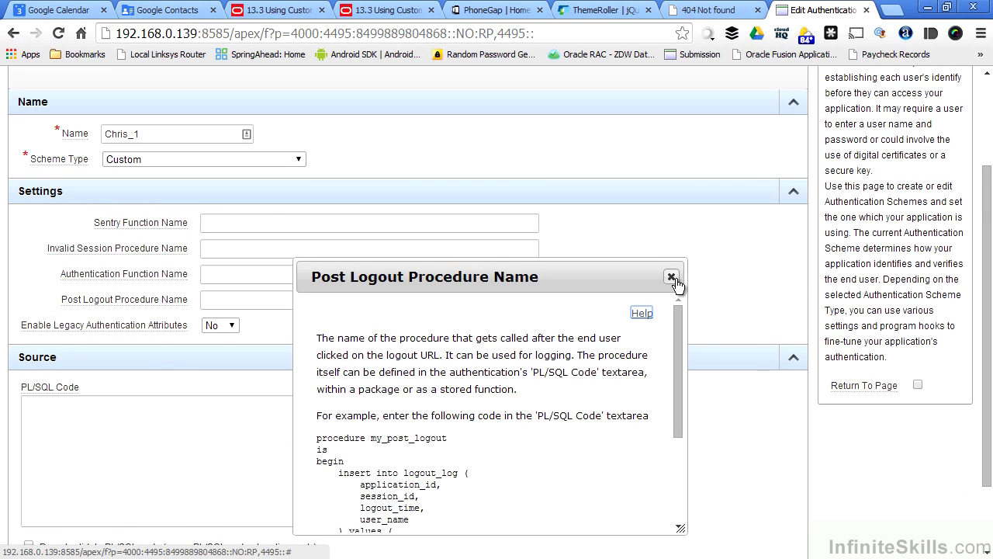
left_click(672, 277)
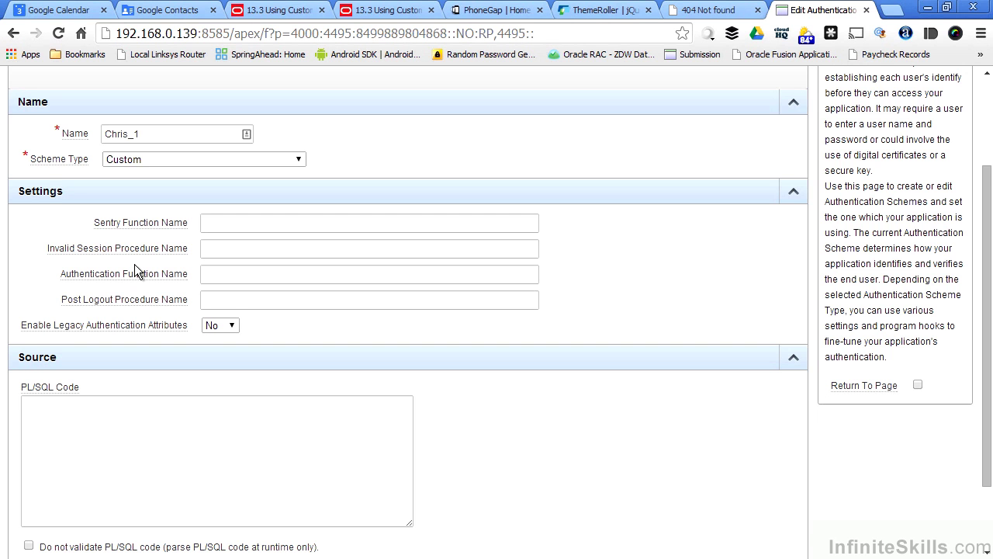
Change the new authentication scheme's type to LDAP Directory
scroll(134, 269, "up", 2)
left_click(299, 294)
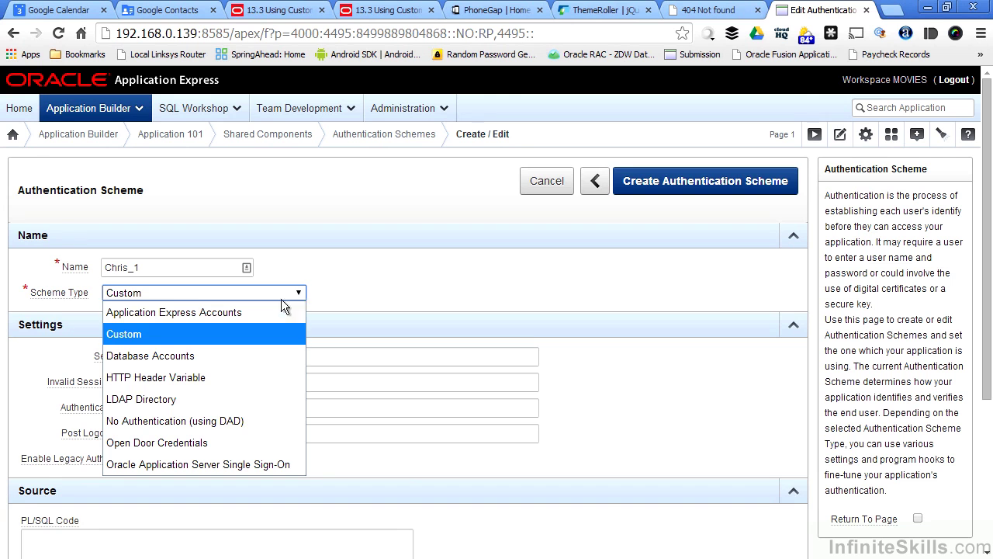
left_click(178, 400)
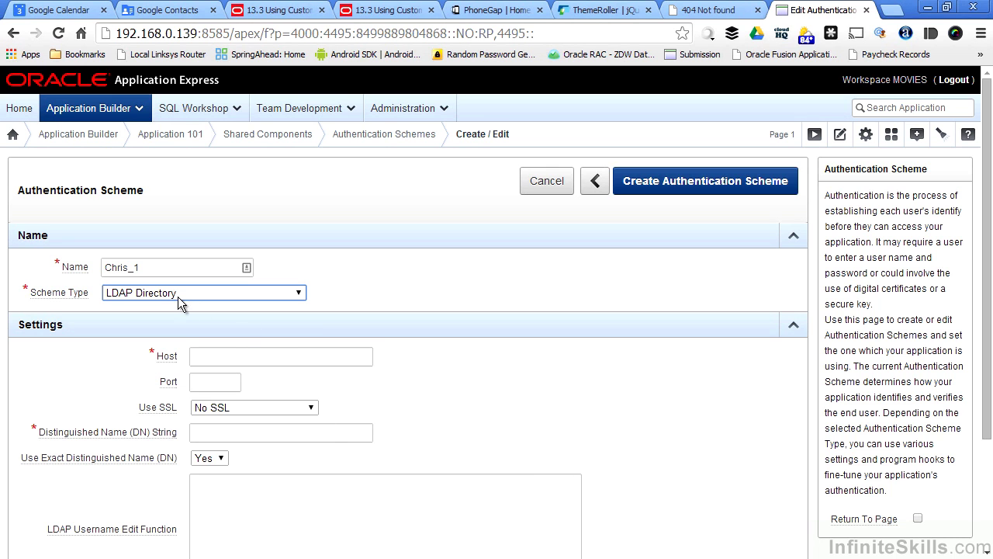
Read the field help for LDAP Username Edit Function and open the linked online documentation in its own window
scroll(585, 379, "down", 3)
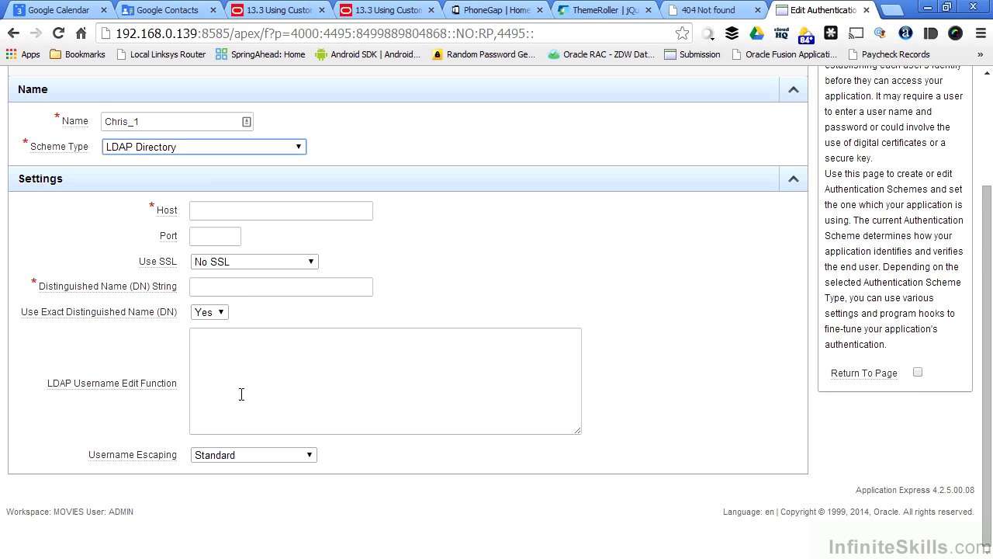
left_click(153, 387)
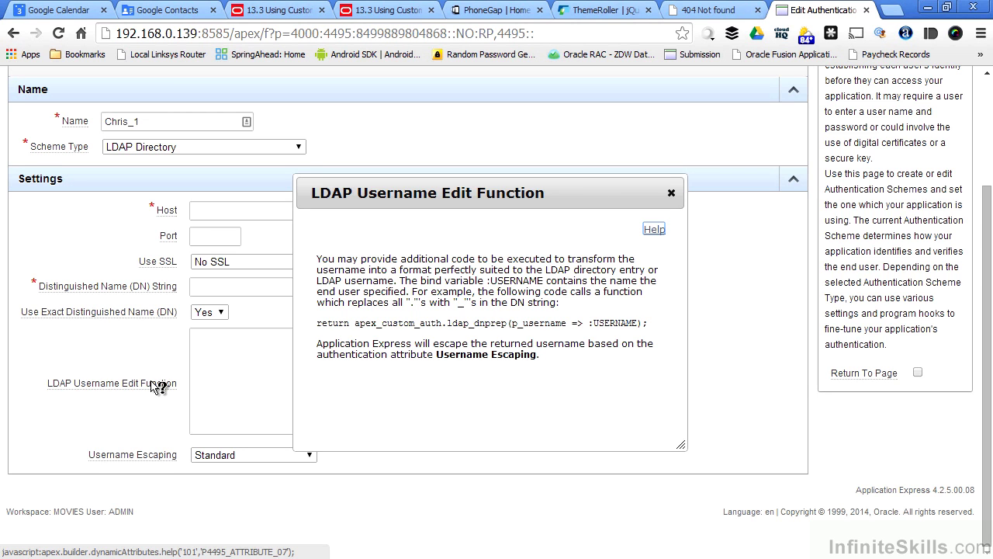
left_click(656, 230)
left_click_drag(406, 52, 385, 29)
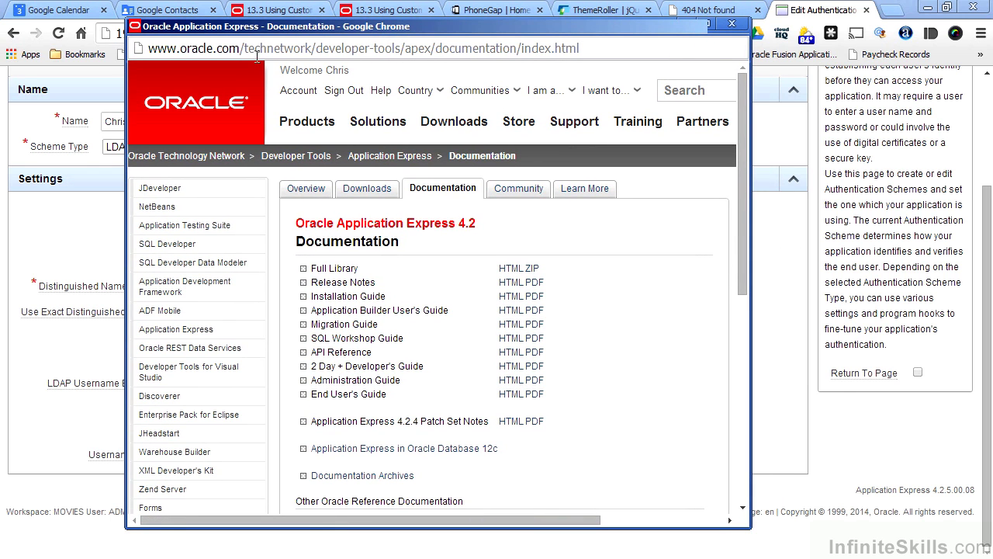